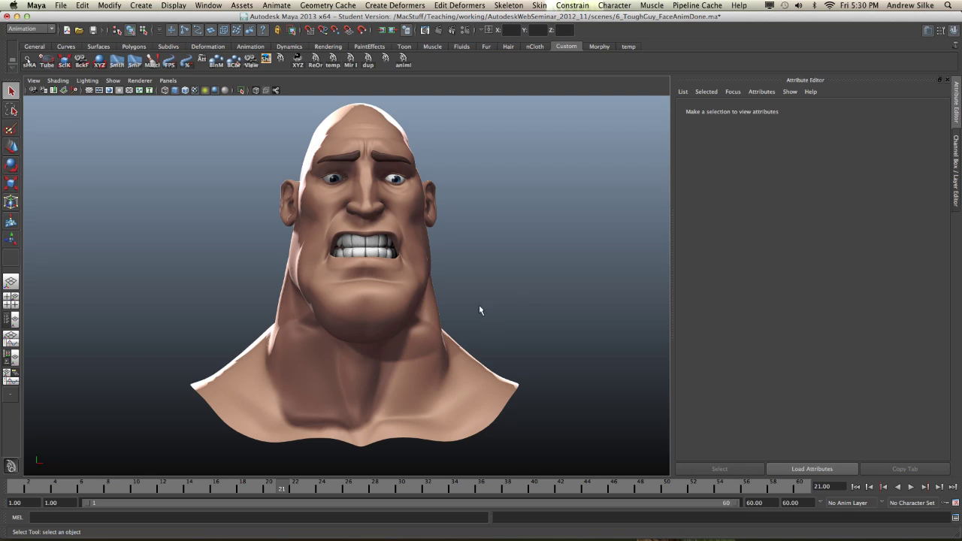
# Step: Rewind the timeline to frame 1 and play back the facial animation from the front
pyautogui.moveTo(208, 486); pyautogui.dragTo(2, 483)
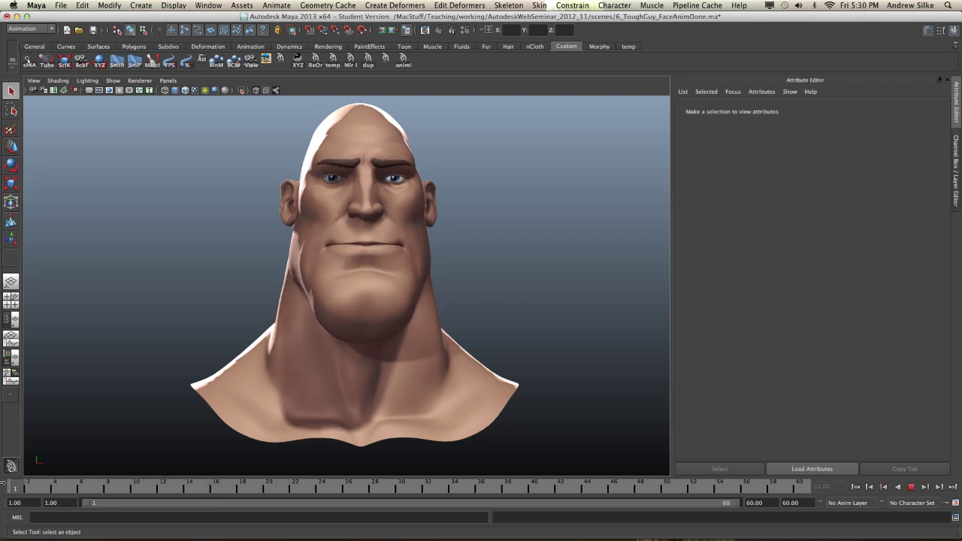
pyautogui.moveTo(183, 329)
pyautogui.keyDown('alt'); pyautogui.mouseDown()
pyautogui.moveTo(133, 328)
pyautogui.moveTo(210, 330)
pyautogui.moveTo(186, 333)
pyautogui.mouseUp(); pyautogui.keyUp('alt')
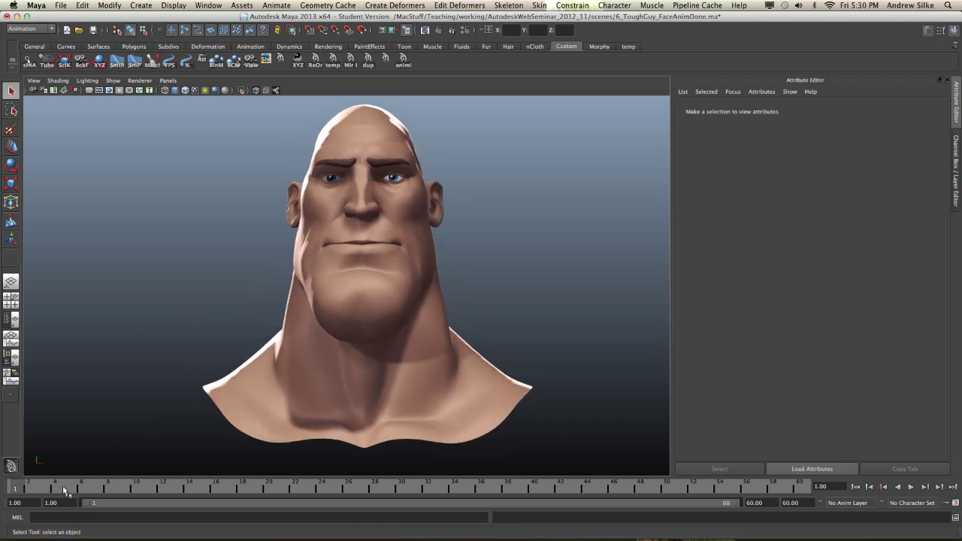
pyautogui.hotkey('alt', 'v')
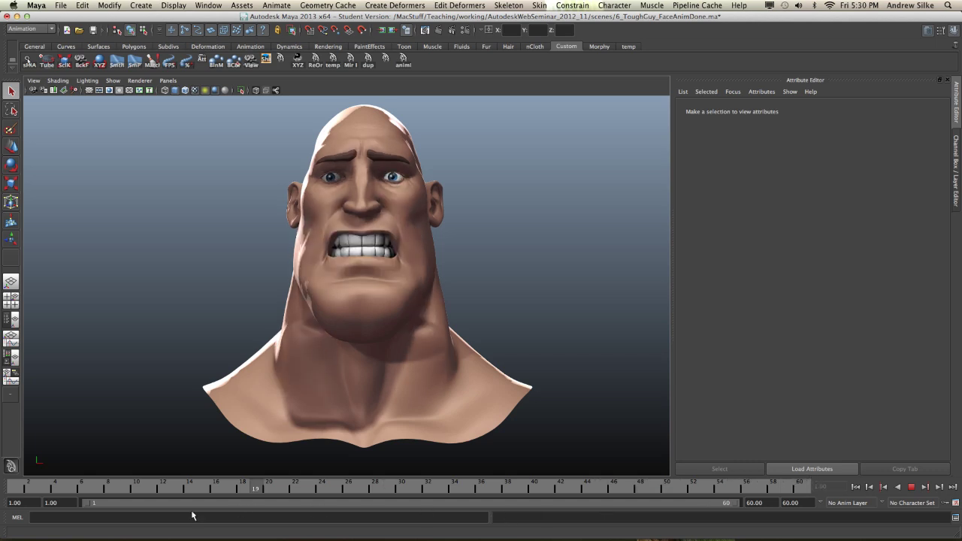
pyautogui.press('Escape')
# Step: Play the facial animation from a three-quarter view of the head and stop at frame 38
pyautogui.keyDown('alt'); pyautogui.moveTo(263, 252); pyautogui.dragTo(299, 281); pyautogui.keyUp('alt')
pyautogui.keyDown('alt'); pyautogui.moveTo(373, 256); pyautogui.dragTo(407, 282, button='middle'); pyautogui.keyUp('alt')
pyautogui.keyDown('alt'); pyautogui.moveTo(428, 284); pyautogui.dragTo(444, 290, button='right'); pyautogui.keyUp('alt')
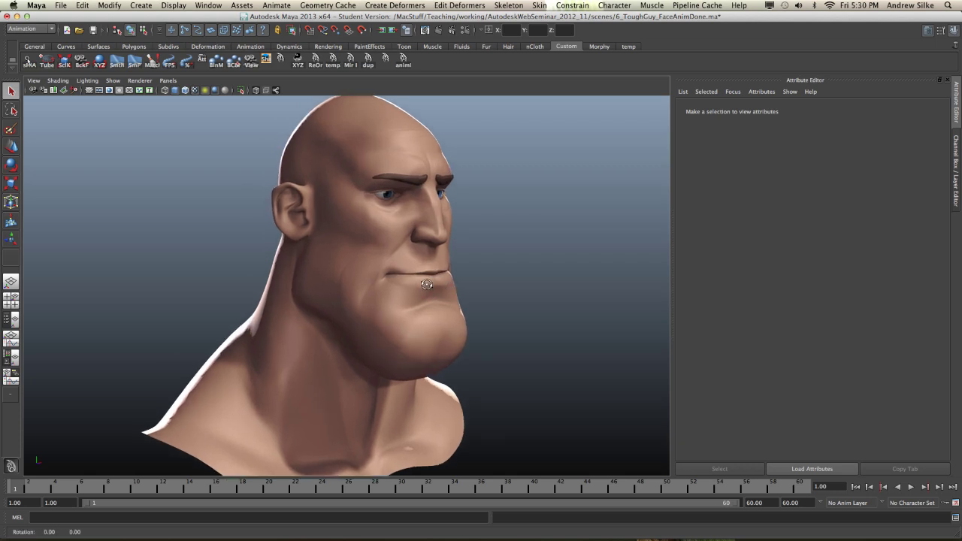
pyautogui.keyDown('alt'); pyautogui.moveTo(425, 282); pyautogui.dragTo(410, 281); pyautogui.keyUp('alt')
pyautogui.keyDown('alt'); pyautogui.moveTo(492, 266); pyautogui.dragTo(471, 257); pyautogui.keyUp('alt')
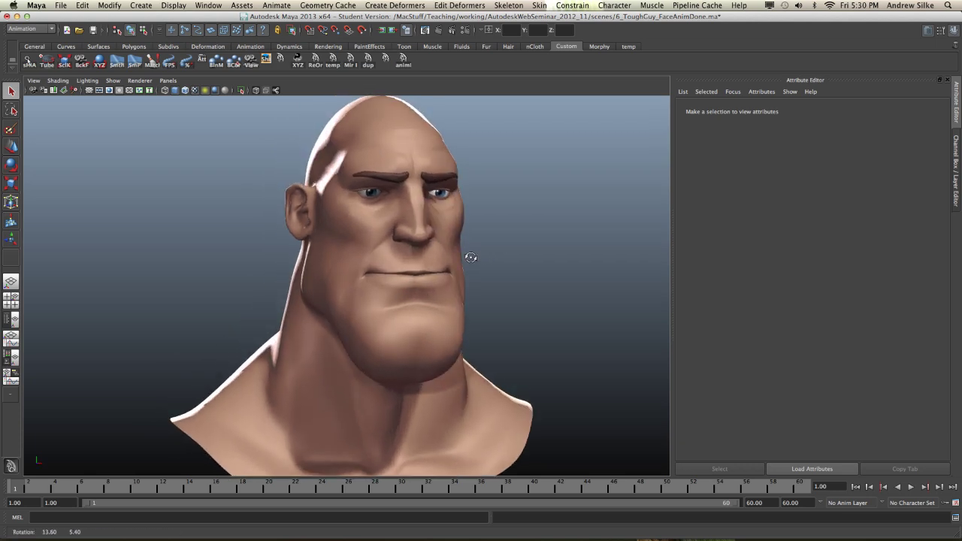
pyautogui.keyDown('alt'); pyautogui.moveTo(233, 378); pyautogui.dragTo(153, 412); pyautogui.keyUp('alt')
pyautogui.hotkey('alt', 'v')
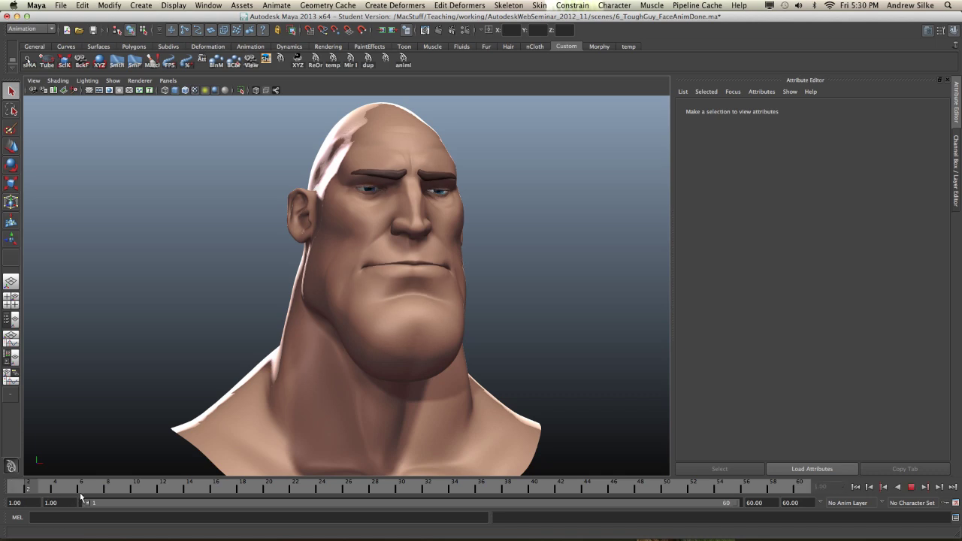
pyautogui.hotkey('alt', 'v')
pyautogui.moveTo(486, 387)
pyautogui.keyDown('alt'); pyautogui.mouseDown()
pyautogui.moveTo(458, 378)
pyautogui.moveTo(481, 386)
pyautogui.moveTo(489, 378)
pyautogui.moveTo(494, 391)
pyautogui.mouseUp(); pyautogui.keyUp('alt')
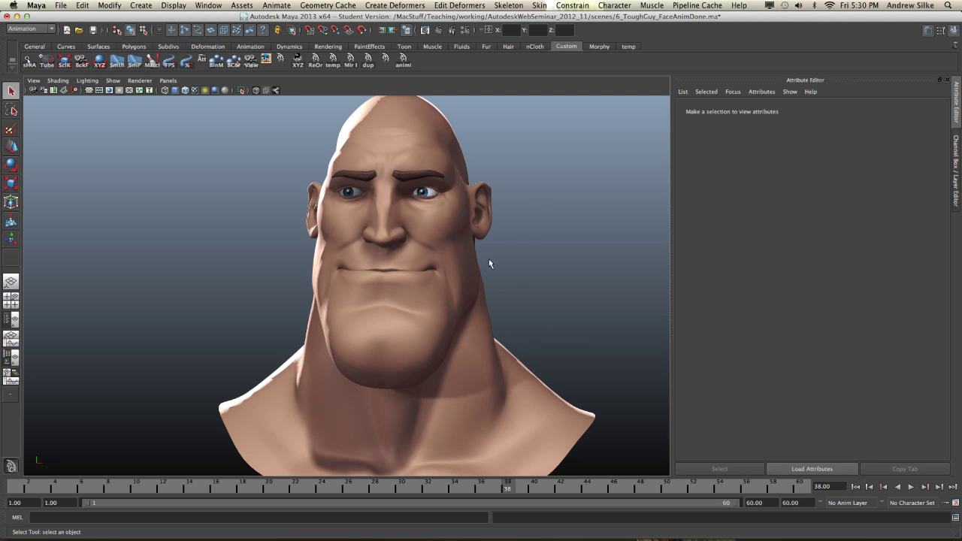
# Step: Replay the facial animation from a low front view, scrub back through frame 26 and return to frame 1
pyautogui.keyDown('alt'); pyautogui.moveTo(377, 310); pyautogui.dragTo(527, 254); pyautogui.keyUp('alt')
pyautogui.click(30, 485)
pyautogui.hotkey('alt', 'v')
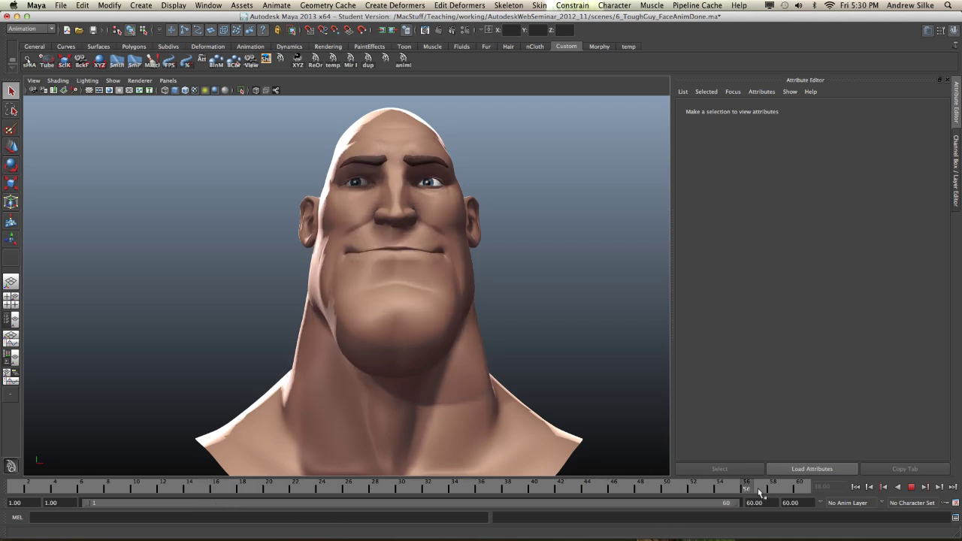
pyautogui.moveTo(781, 489); pyautogui.dragTo(353, 498)
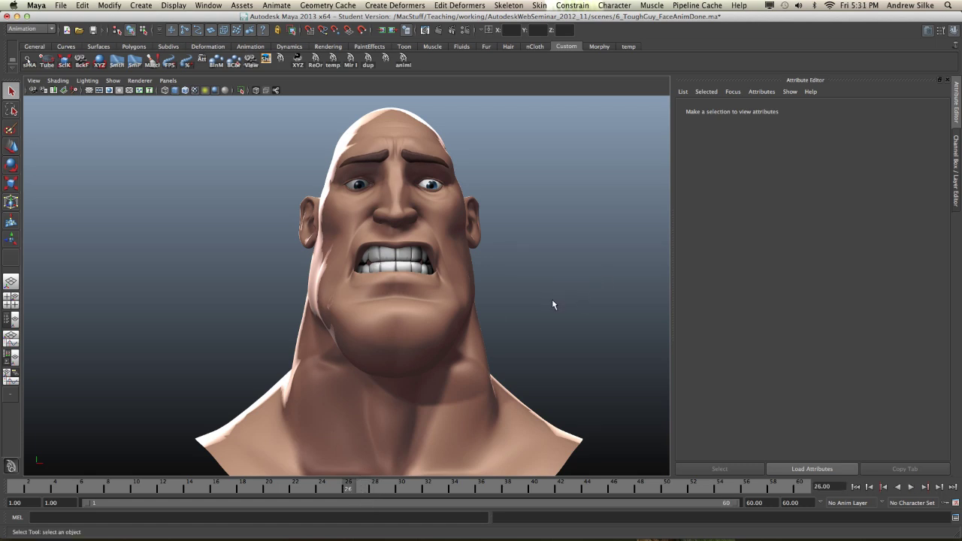
pyautogui.moveTo(313, 489); pyautogui.dragTo(12, 479)
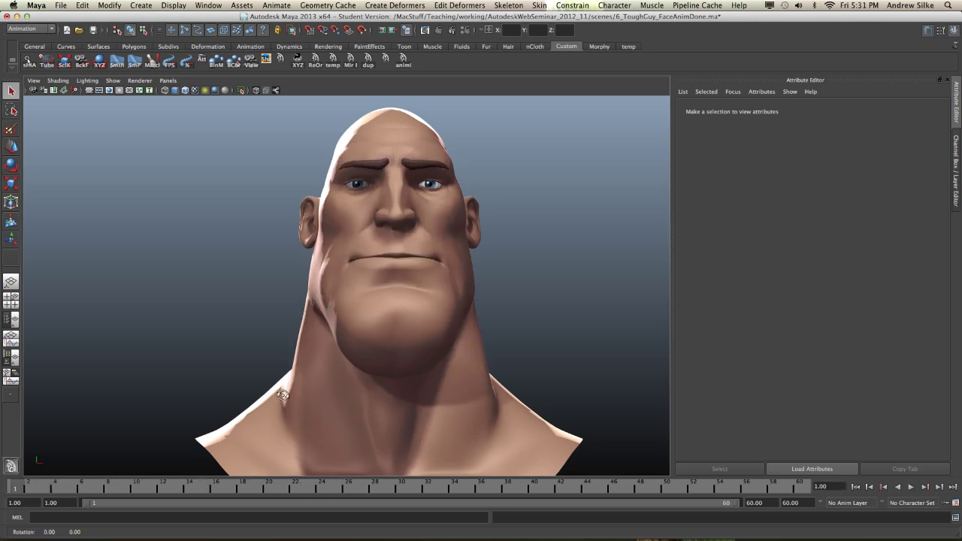
# Step: Select the face mesh, show its channels instead of its attributes, and select its faceBlendShape input node
pyautogui.keyDown('alt'); pyautogui.moveTo(277, 395); pyautogui.dragTo(285, 395); pyautogui.keyUp('alt')
pyautogui.click(465, 332)
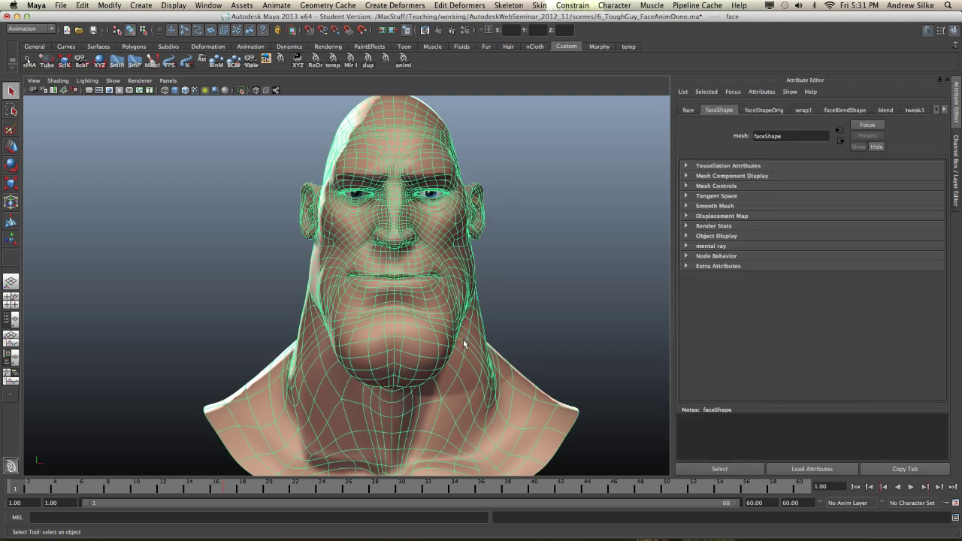
pyautogui.hotkey('ctrl', 'a')
pyautogui.press('f')
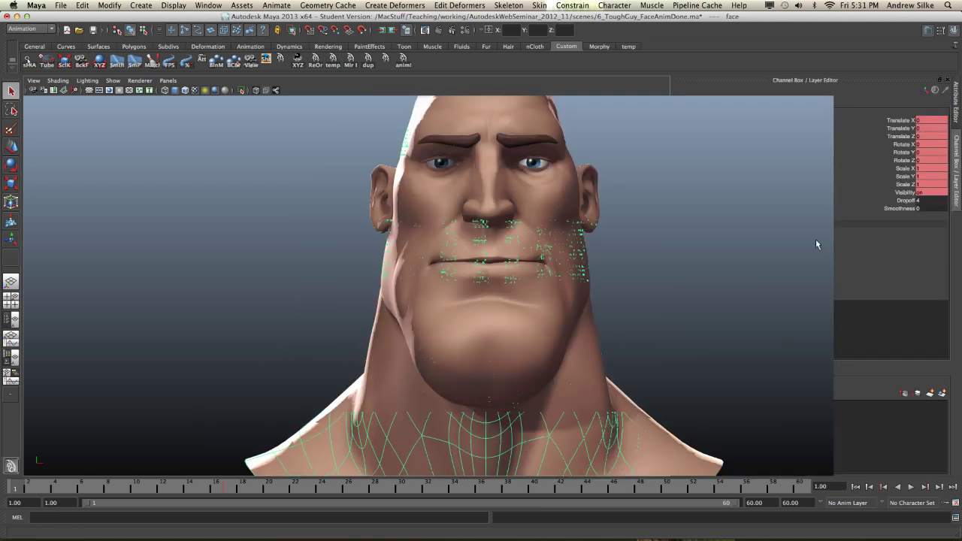
pyautogui.click(873, 242)
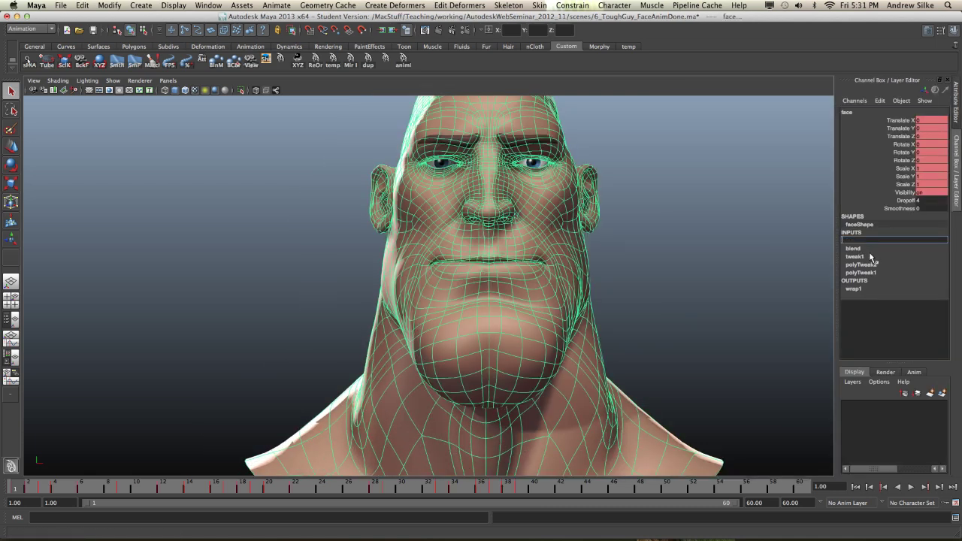
pyautogui.moveTo(942, 245); pyautogui.dragTo(946, 293)
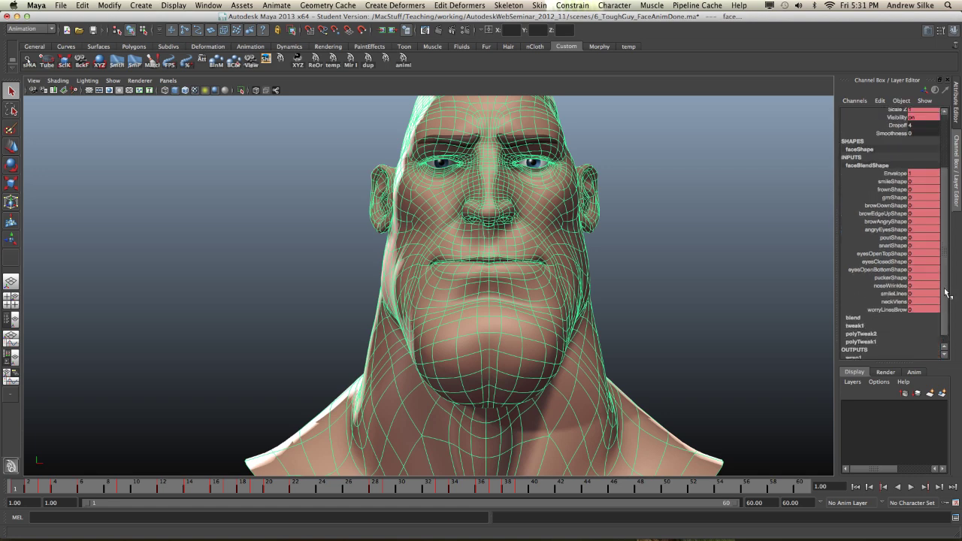
pyautogui.click(879, 101)
pyautogui.click(890, 254)
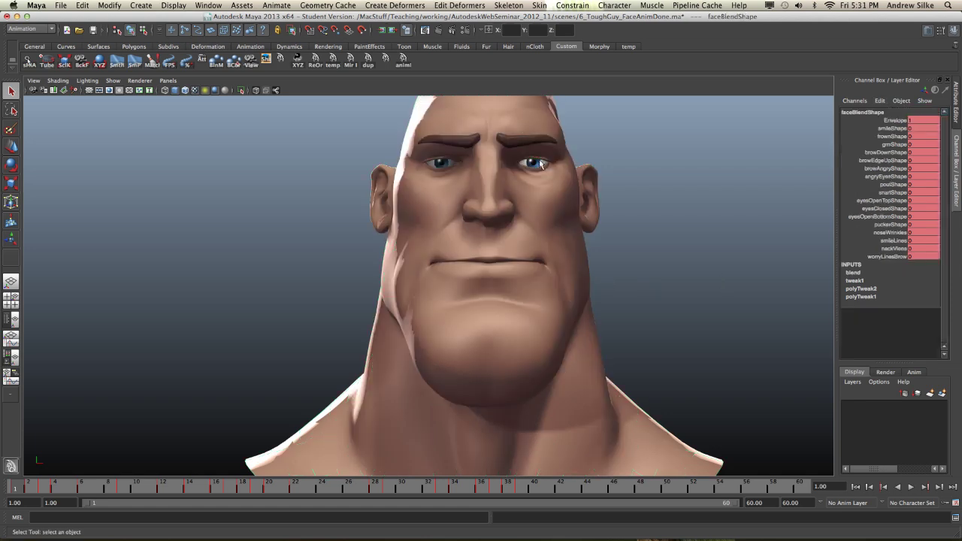
pyautogui.keyDown('alt'); pyautogui.moveTo(790, 268); pyautogui.dragTo(785, 270, button='middle'); pyautogui.keyUp('alt')
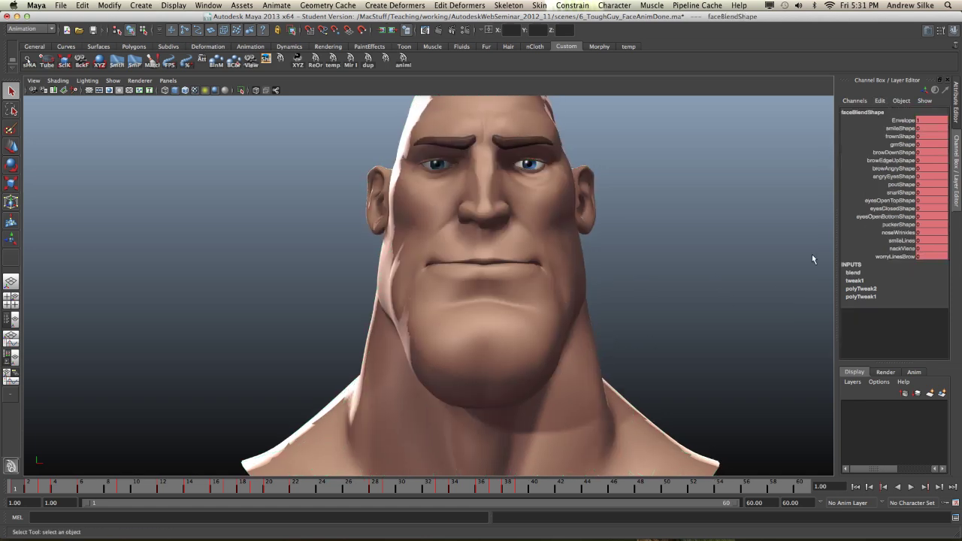
# Step: Test the browAngryShape and grrrShape blend shapes on the face by raising each weight and returning it to 0
pyautogui.click(890, 177)
pyautogui.moveTo(629, 263); pyautogui.dragTo(763, 229, button='middle')
pyautogui.click(892, 169)
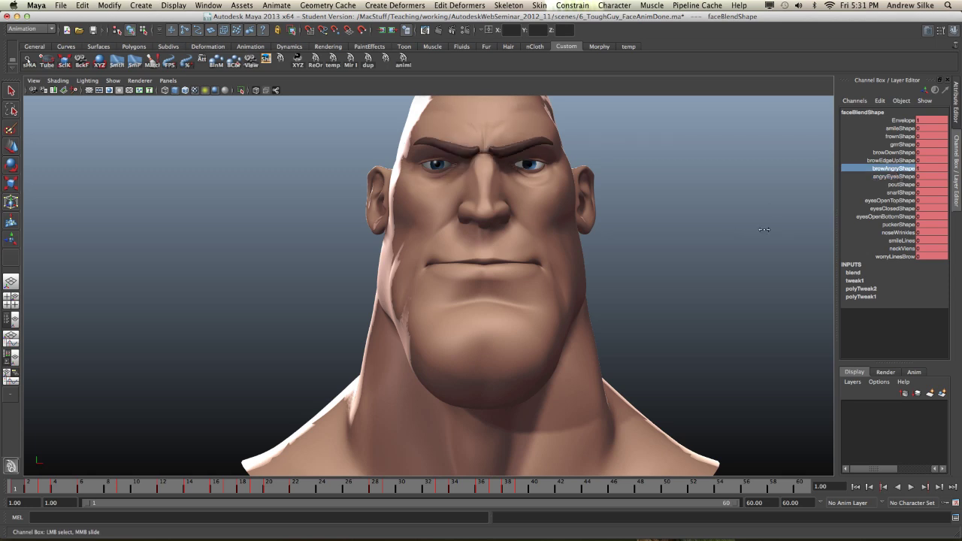
pyautogui.moveTo(530, 260); pyautogui.dragTo(518, 259, button='middle')
pyautogui.click(875, 147)
pyautogui.moveTo(707, 232); pyautogui.dragTo(441, 280, button='middle')
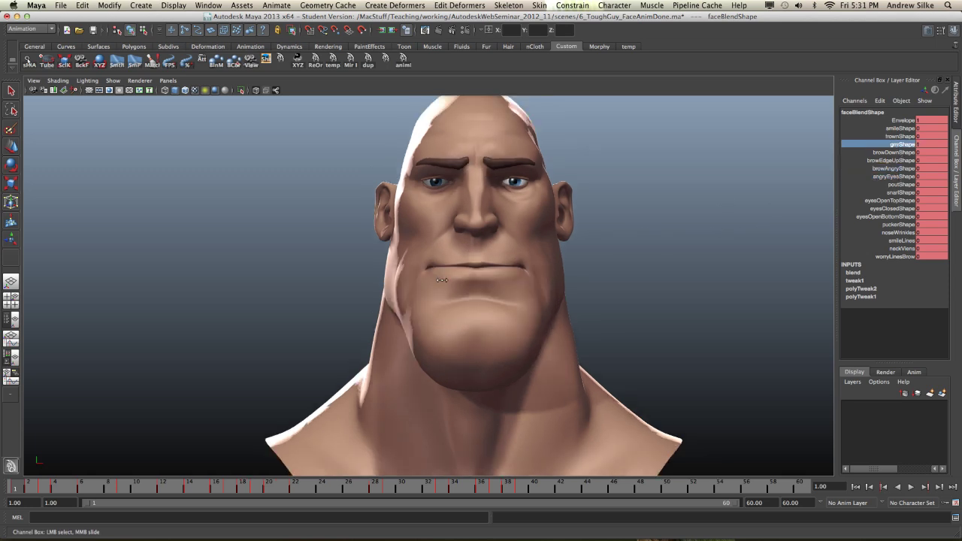
# Step: Test the eyesOpenTopShape blend shape by raising its weight and returning it to 0
pyautogui.click(895, 192)
pyautogui.click(905, 200)
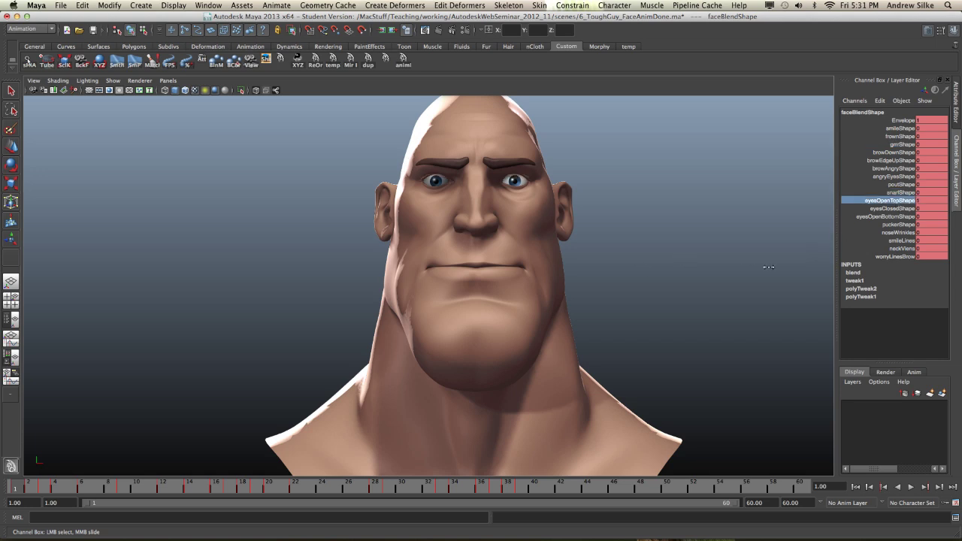
pyautogui.moveTo(415, 285); pyautogui.dragTo(469, 277, button='middle')
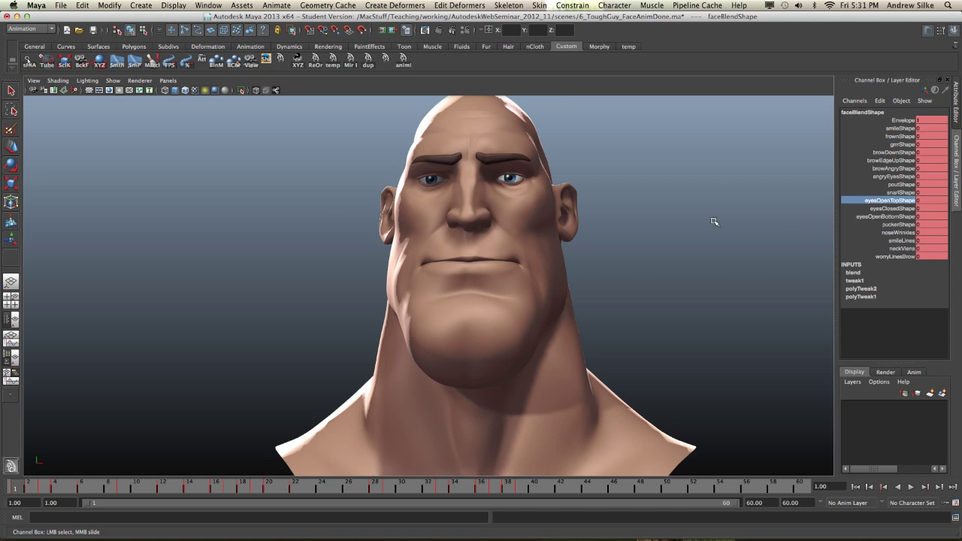
# Step: Play back the keyed blend shape animation, then cancel playback to return to frame 1
pyautogui.keyDown('alt'); pyautogui.moveTo(652, 284); pyautogui.dragTo(678, 281, button='right'); pyautogui.keyUp('alt')
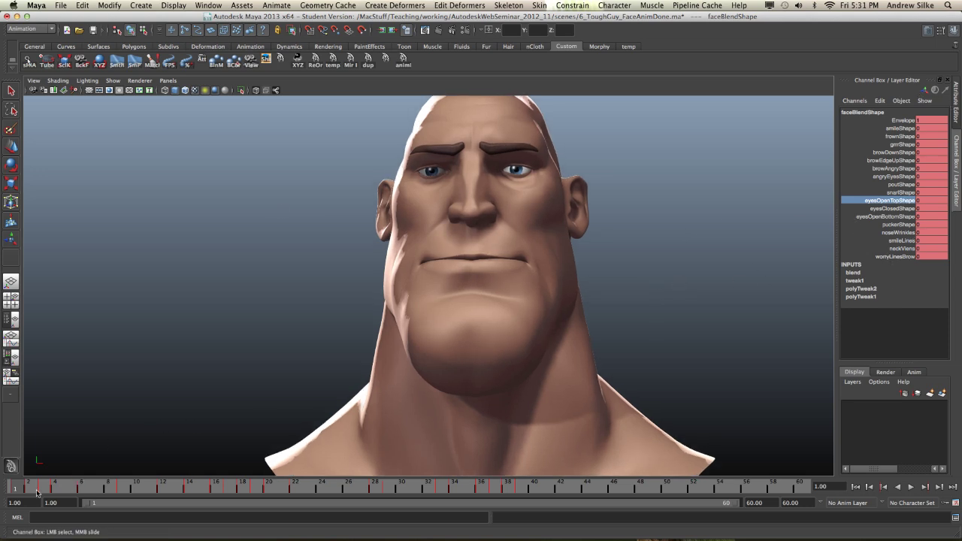
pyautogui.hotkey('alt', 'v')
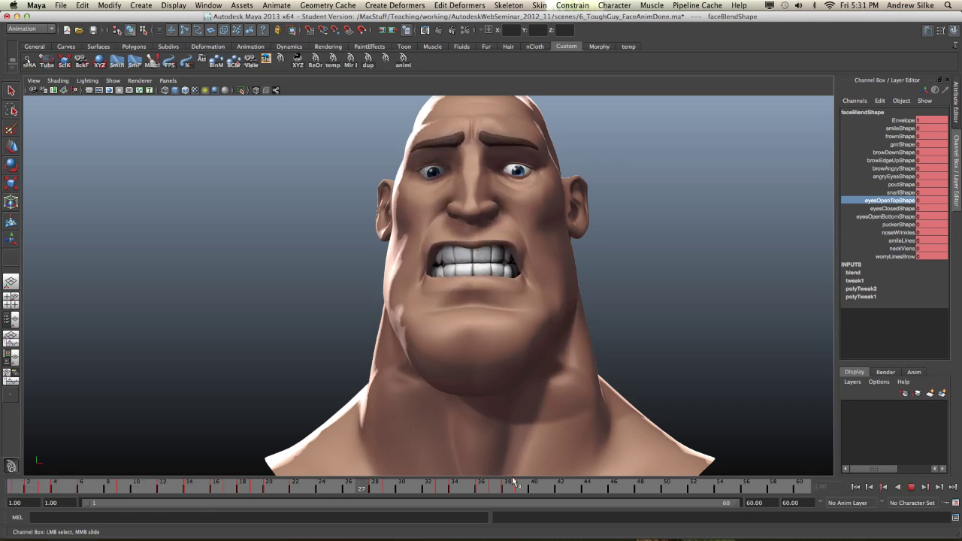
pyautogui.press('Escape')
# Step: Select the face mesh and examine its wireframe topology close up around the eye and cheek
pyautogui.keyDown('alt'); pyautogui.moveTo(419, 305); pyautogui.dragTo(528, 331); pyautogui.keyUp('alt')
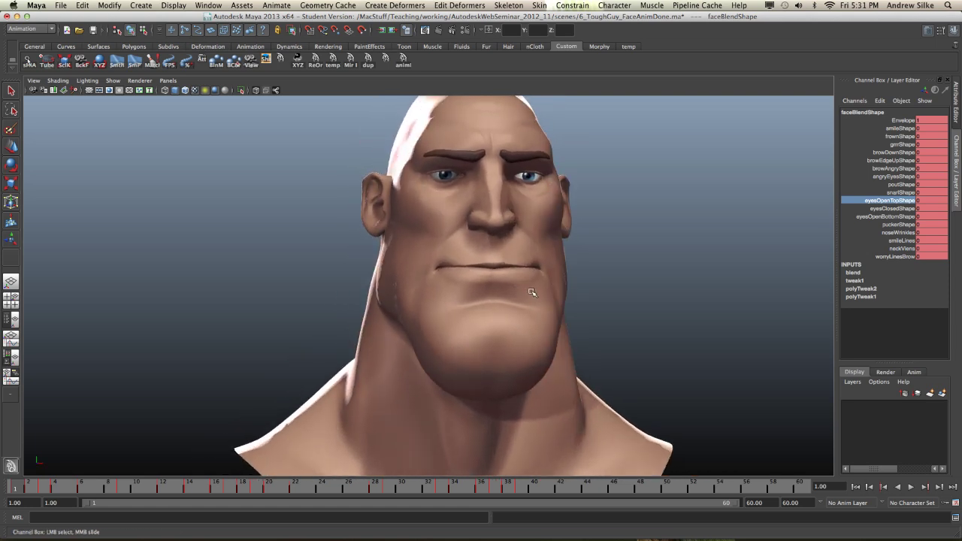
pyautogui.click(546, 225)
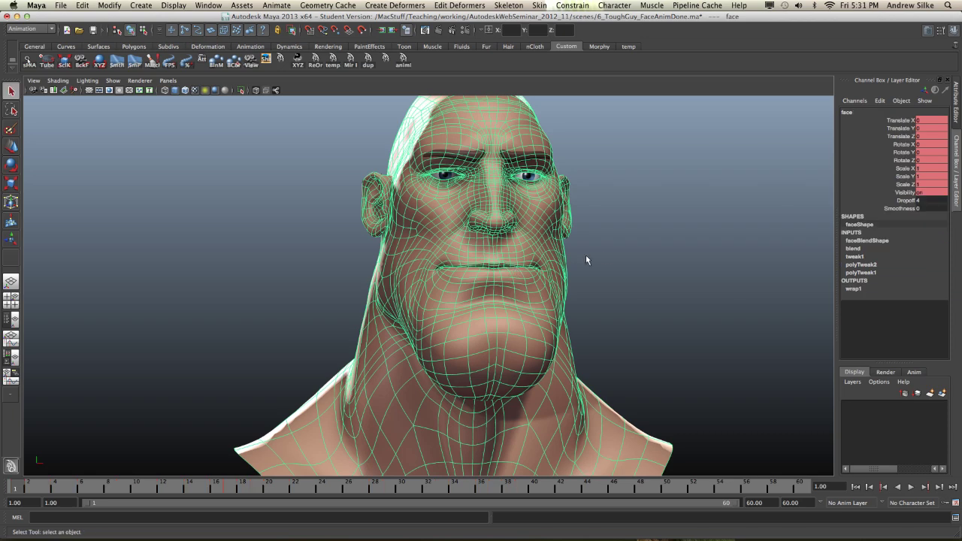
pyautogui.moveTo(568, 259)
pyautogui.keyDown('alt'); pyautogui.mouseDown()
pyautogui.moveTo(558, 255)
pyautogui.moveTo(576, 246)
pyautogui.moveTo(574, 257)
pyautogui.mouseUp(); pyautogui.keyUp('alt')
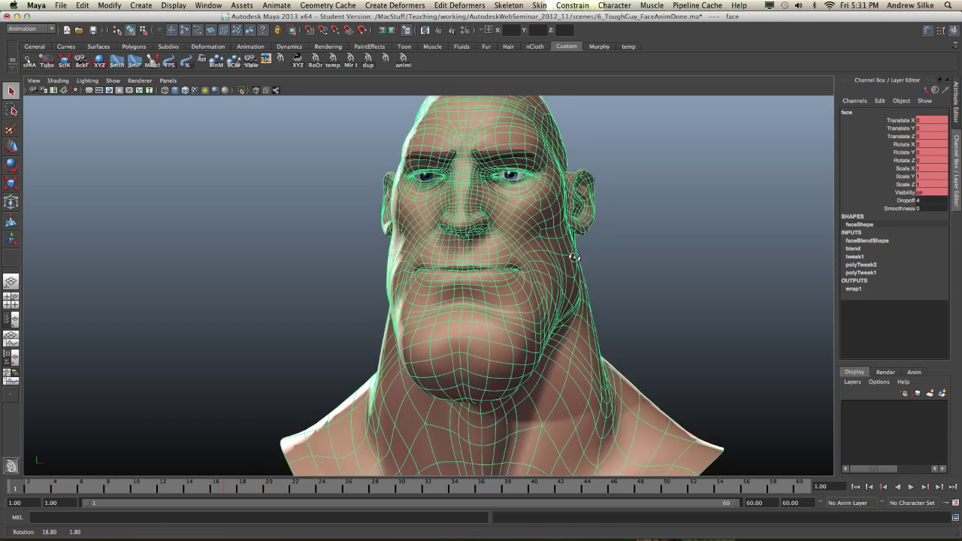
pyautogui.keyDown('alt'); pyautogui.moveTo(551, 253); pyautogui.dragTo(726, 257, button='right'); pyautogui.keyUp('alt')
pyautogui.moveTo(530, 283)
pyautogui.keyDown('alt'); pyautogui.mouseDown()
pyautogui.moveTo(520, 285)
pyautogui.moveTo(519, 274)
pyautogui.mouseUp(); pyautogui.keyUp('alt')
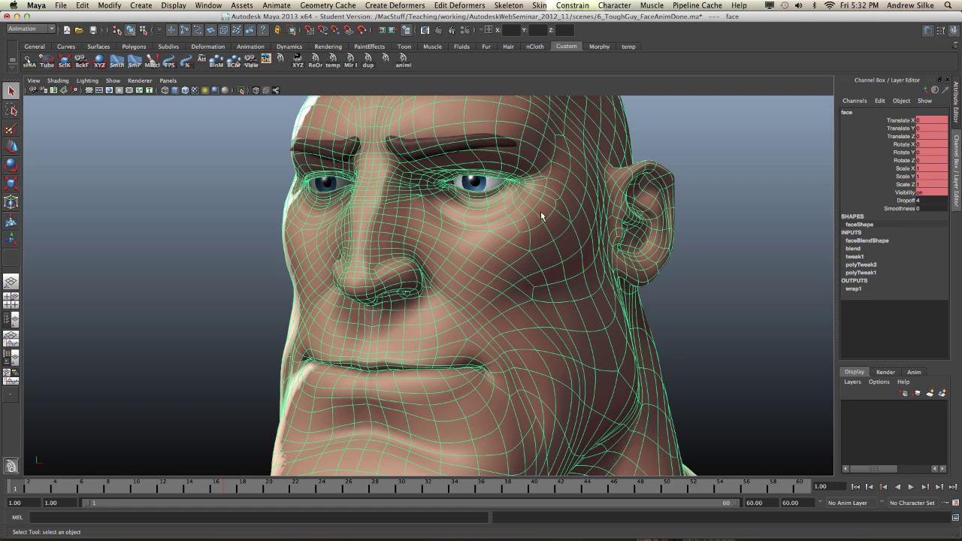
# Step: Deselect the face, play the animation to frame 51, and examine the smile wrinkles at the outer eye corner from several angles
pyautogui.keyDown('shift'); pyautogui.click(541, 326); pyautogui.keyUp('shift')
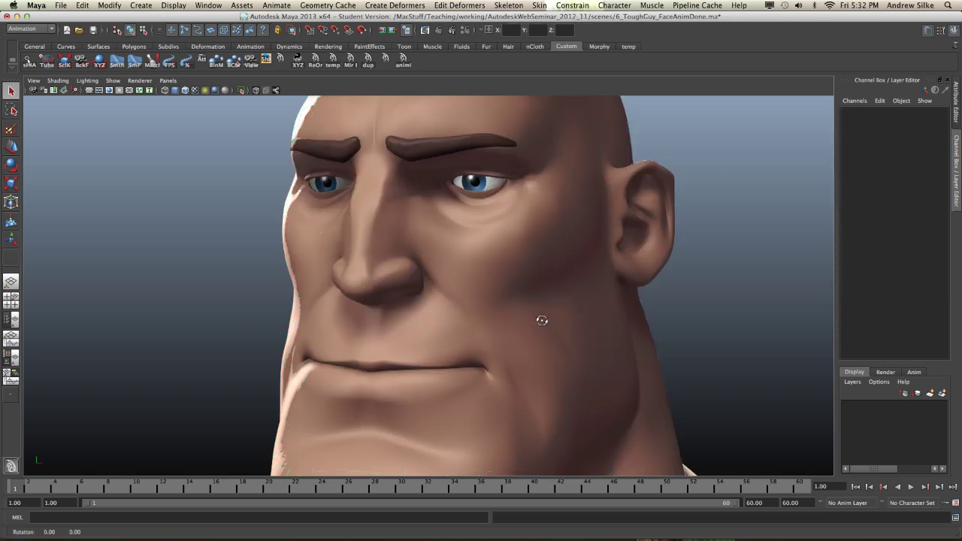
pyautogui.hotkey('alt', 'v')
pyautogui.hotkey('alt', 'v')
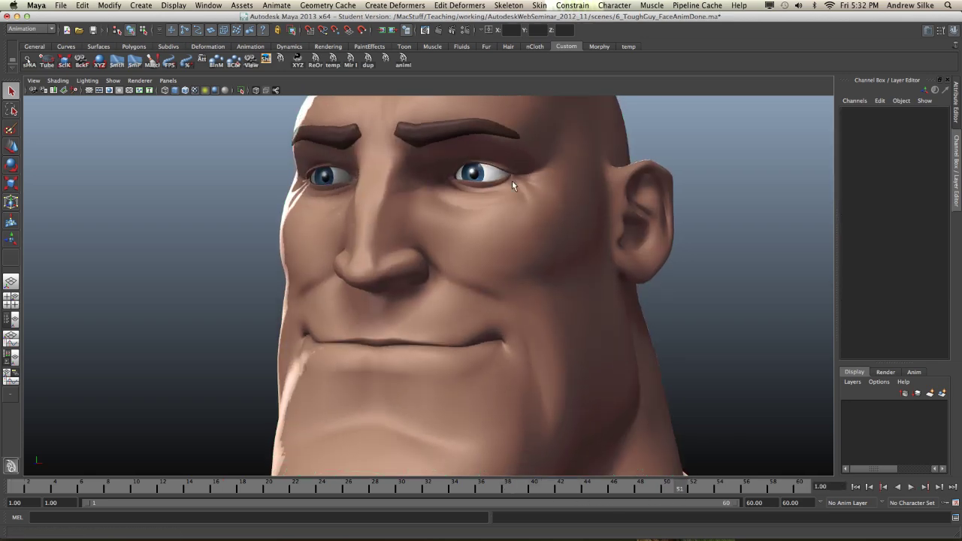
pyautogui.keyDown('alt'); pyautogui.moveTo(500, 172); pyautogui.dragTo(518, 188); pyautogui.keyUp('alt')
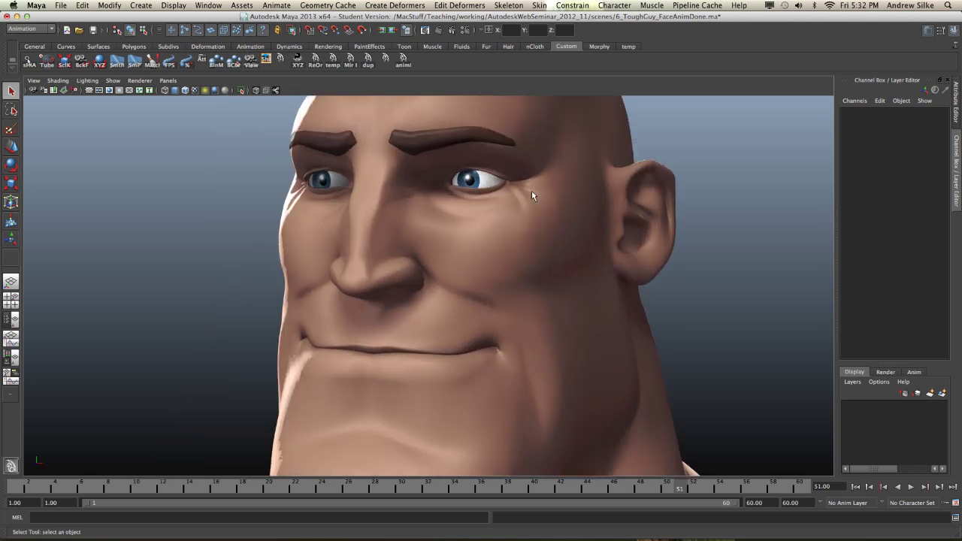
pyautogui.keyDown('alt'); pyautogui.moveTo(505, 257); pyautogui.dragTo(581, 201); pyautogui.keyUp('alt')
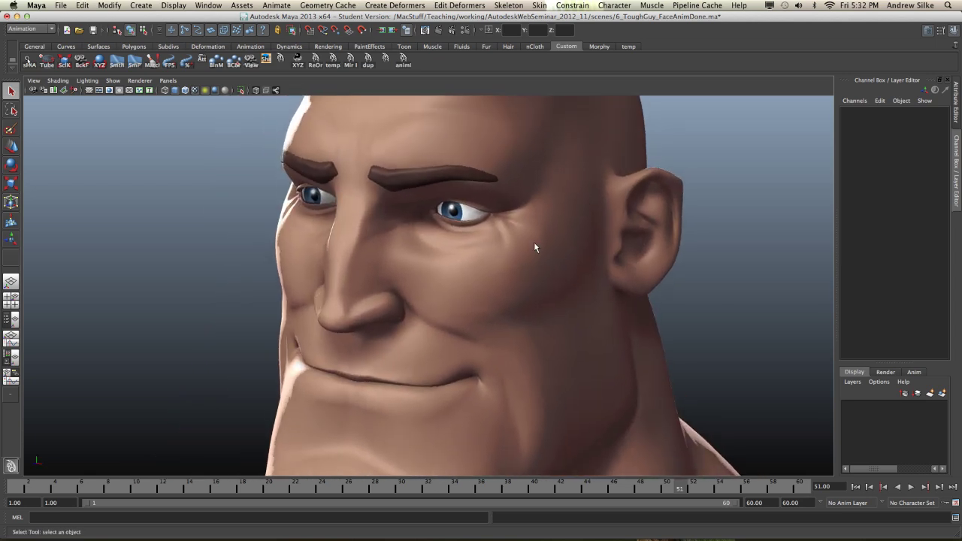
pyautogui.moveTo(498, 256)
pyautogui.keyDown('alt'); pyautogui.mouseDown()
pyautogui.moveTo(501, 188)
pyautogui.moveTo(506, 243)
pyautogui.mouseUp(); pyautogui.keyUp('alt')
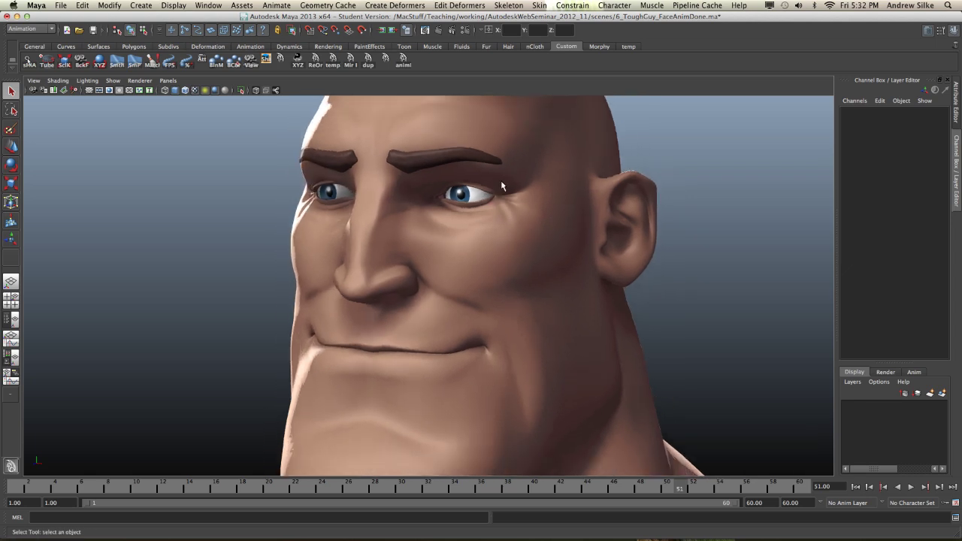
pyautogui.keyDown('alt'); pyautogui.moveTo(546, 209); pyautogui.dragTo(525, 238); pyautogui.keyUp('alt')
# Step: Replay the animation close up, stop at frame 4, and examine the lowered brows and closed eyes from the front
pyautogui.hotkey('alt', 'v')
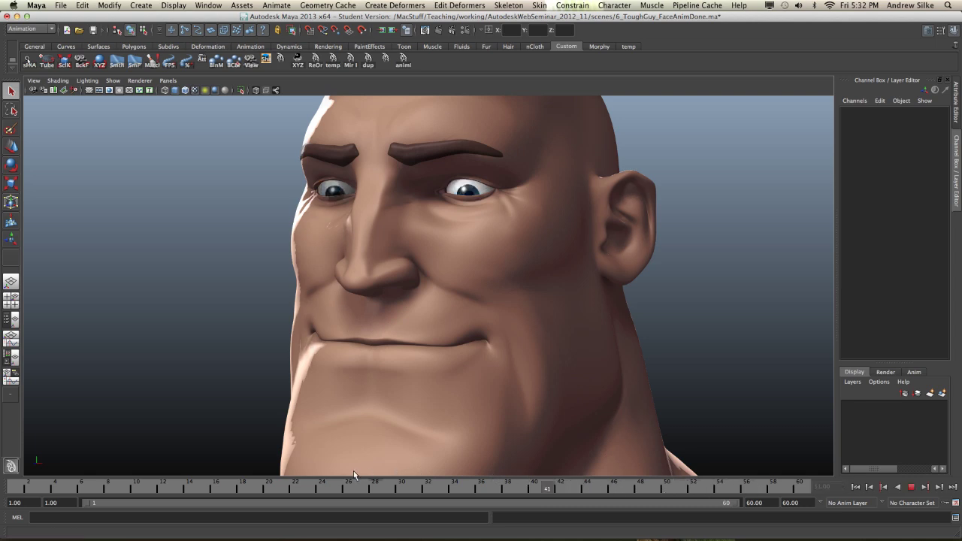
pyautogui.click(268, 486)
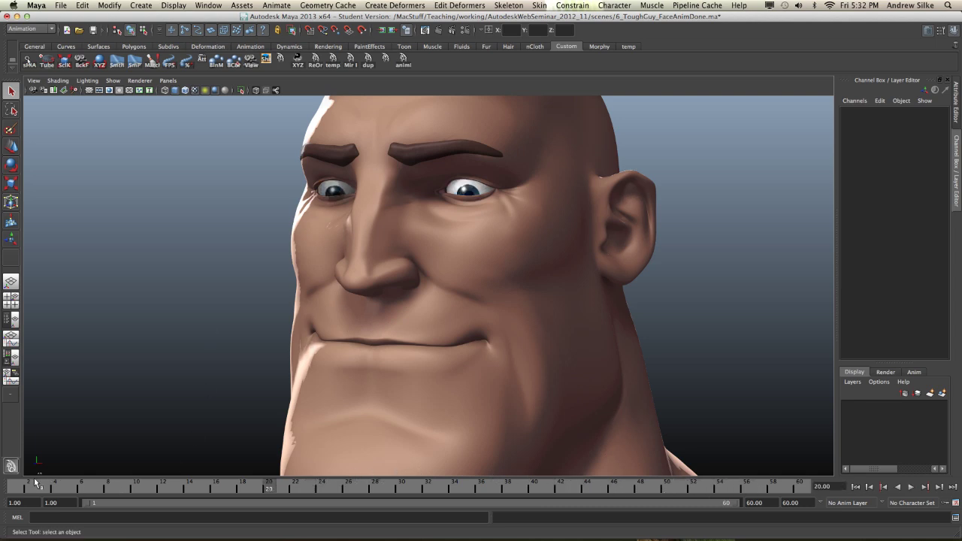
pyautogui.hotkey('alt', 'v')
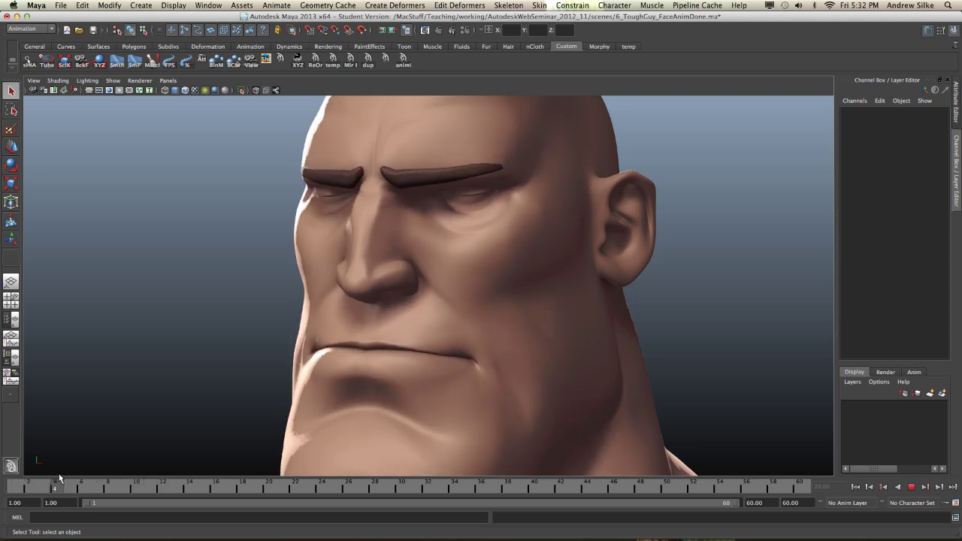
pyautogui.keyDown('alt'); pyautogui.moveTo(297, 293); pyautogui.dragTo(311, 295); pyautogui.keyUp('alt')
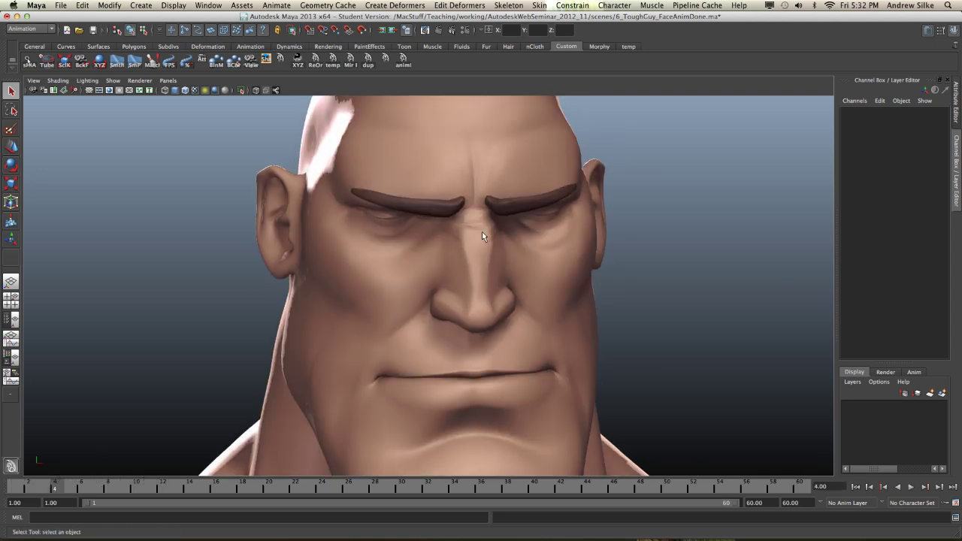
# Step: Select the face mesh, examine its wireframe around the lowered brows and closed eyes, and deselect it
pyautogui.click(467, 214)
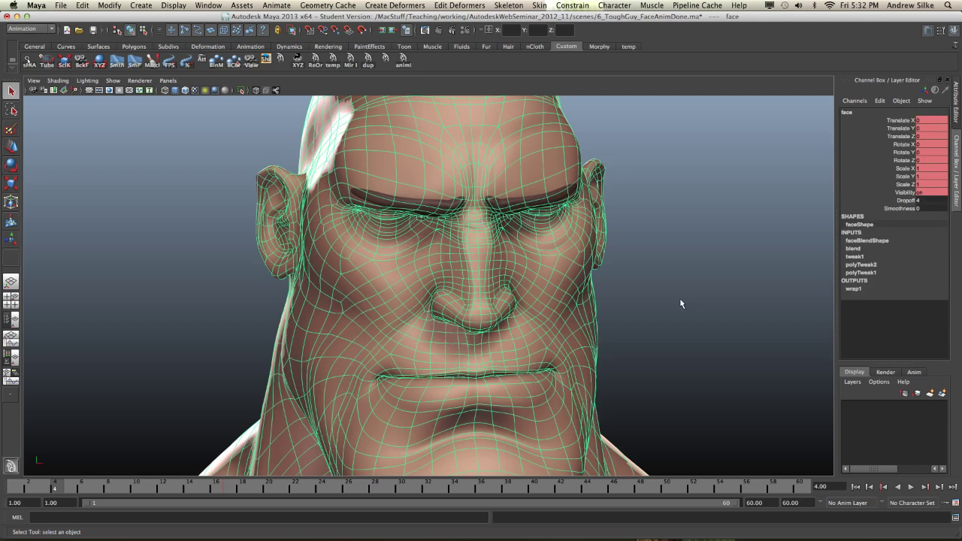
pyautogui.keyDown('alt'); pyautogui.moveTo(630, 305); pyautogui.dragTo(676, 232); pyautogui.keyUp('alt')
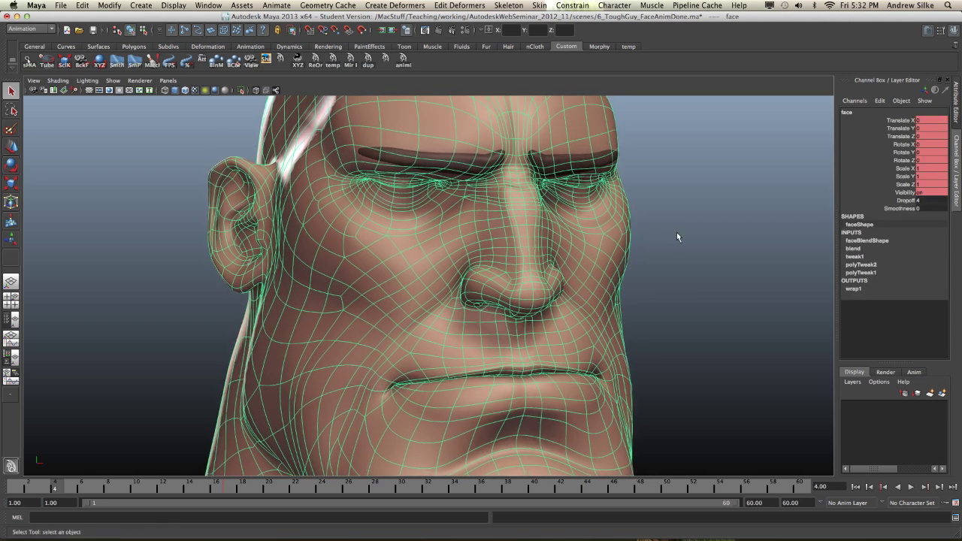
pyautogui.click(101, 383)
# Step: Scrub the animation to frame 14 and on to frame 19, examining the bared-teeth expression from the side and front
pyautogui.keyDown('alt'); pyautogui.moveTo(637, 388); pyautogui.dragTo(426, 359, button='right'); pyautogui.keyUp('alt')
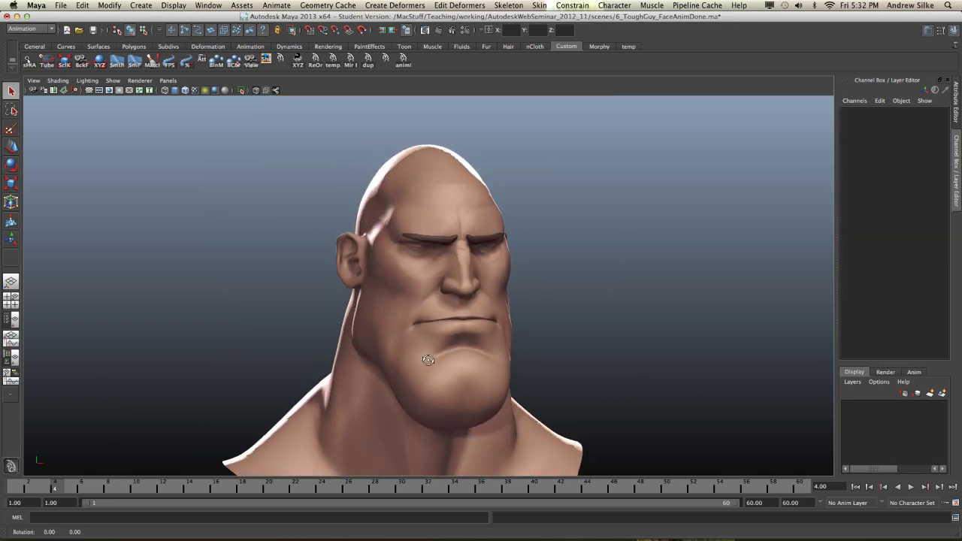
pyautogui.keyDown('alt'); pyautogui.moveTo(426, 358); pyautogui.dragTo(301, 361); pyautogui.keyUp('alt')
pyautogui.moveTo(89, 489); pyautogui.dragTo(189, 489)
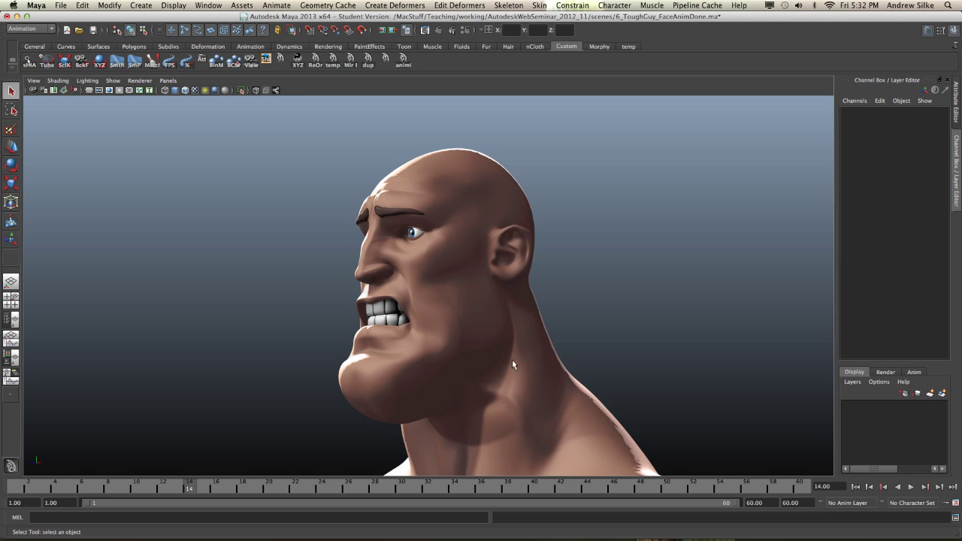
pyautogui.keyDown('alt'); pyautogui.moveTo(513, 365); pyautogui.dragTo(503, 299, button='middle'); pyautogui.keyUp('alt')
pyautogui.keyDown('alt'); pyautogui.moveTo(477, 336); pyautogui.dragTo(499, 337, button='right'); pyautogui.keyUp('alt')
pyautogui.moveTo(175, 488); pyautogui.dragTo(255, 469)
pyautogui.keyDown('alt'); pyautogui.moveTo(366, 373); pyautogui.dragTo(442, 367); pyautogui.keyUp('alt')
# Step: Display the face mesh without smoothing to examine its base topology, and restore the smooth mesh preview
pyautogui.click(533, 340)
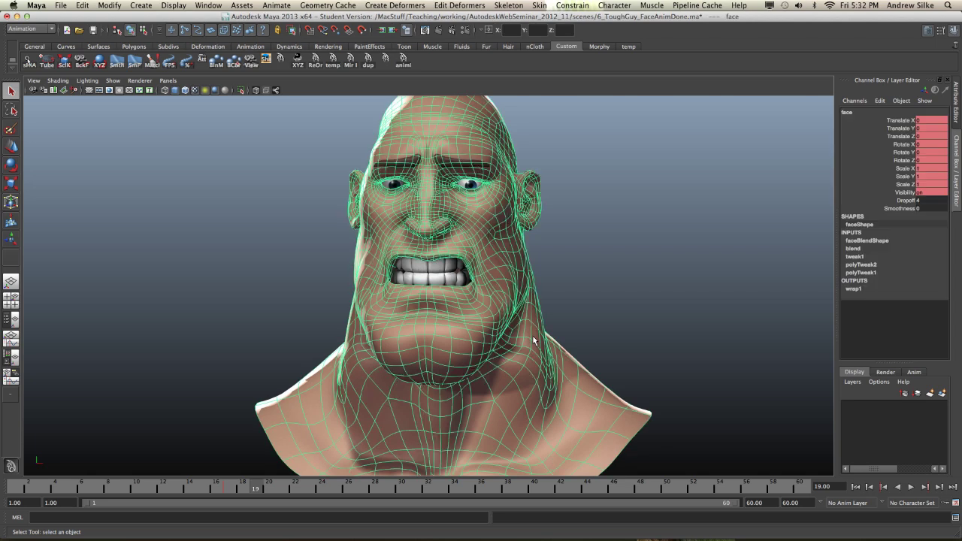
pyautogui.press('1')
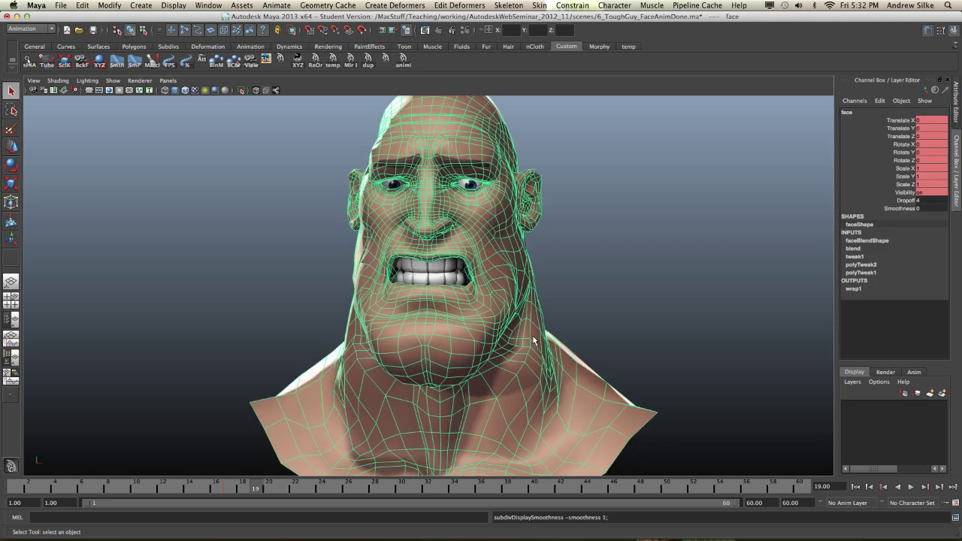
pyautogui.keyDown('alt'); pyautogui.moveTo(606, 311); pyautogui.dragTo(520, 276); pyautogui.keyUp('alt')
pyautogui.click(609, 305)
pyautogui.click(483, 328)
pyautogui.press('3')
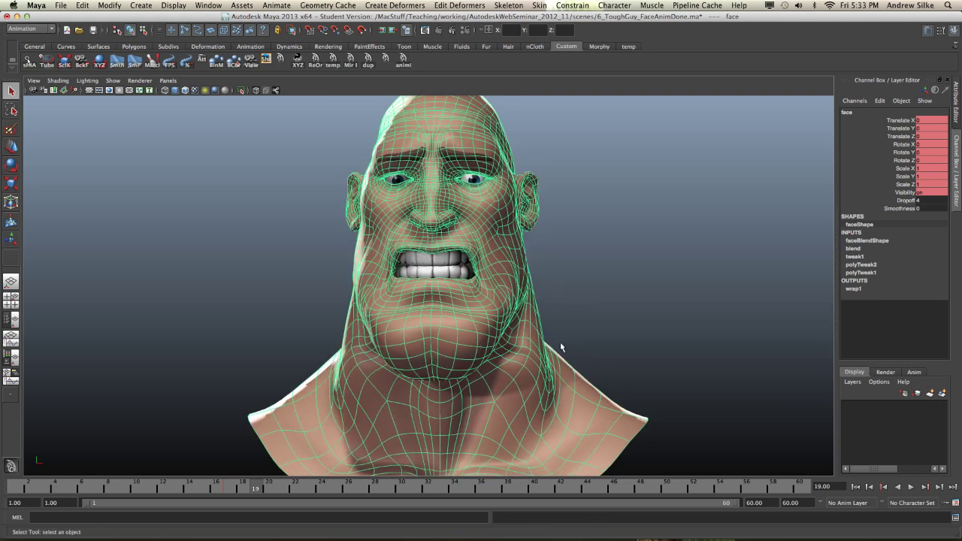
# Step: Examine the smoothed jaw and neck wireframe from the side, deselect the face, and briefly play the animation before returning to frame 1
pyautogui.keyDown('alt'); pyautogui.moveTo(631, 313); pyautogui.dragTo(601, 303); pyautogui.keyUp('alt')
pyautogui.keyDown('alt'); pyautogui.moveTo(600, 304); pyautogui.dragTo(640, 303, button='right'); pyautogui.keyUp('alt')
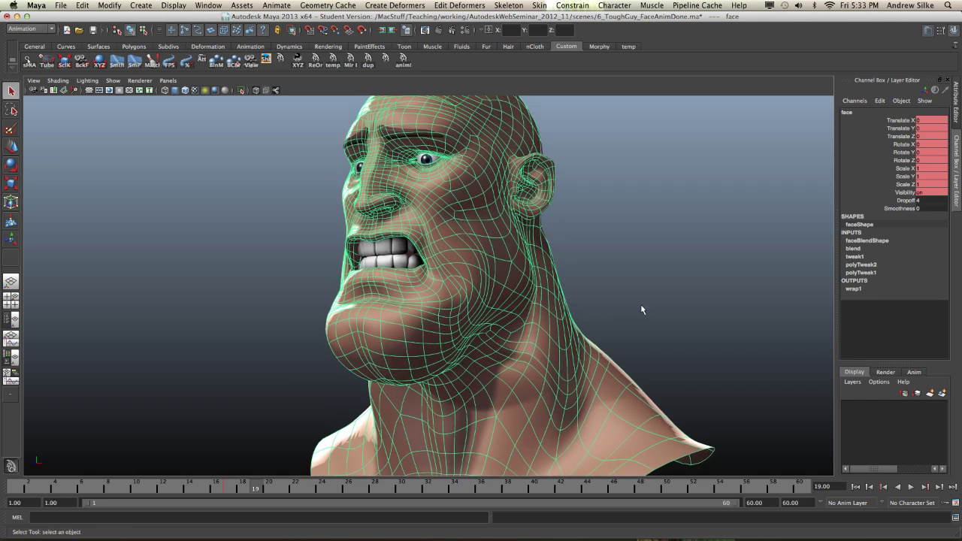
pyautogui.keyDown('alt'); pyautogui.moveTo(607, 305); pyautogui.dragTo(612, 309); pyautogui.keyUp('alt')
pyautogui.click(260, 474)
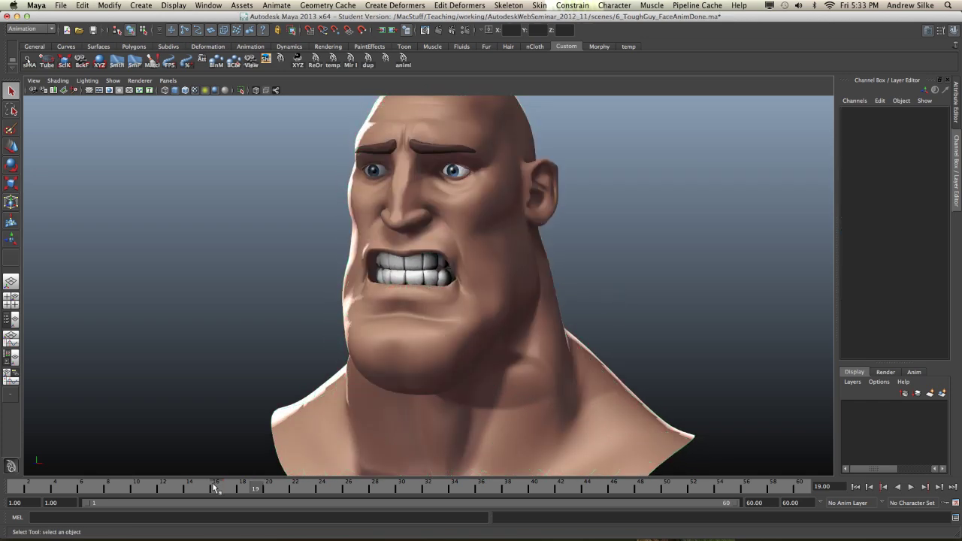
pyautogui.hotkey('alt', 'v')
pyautogui.hotkey('alt', 'v')
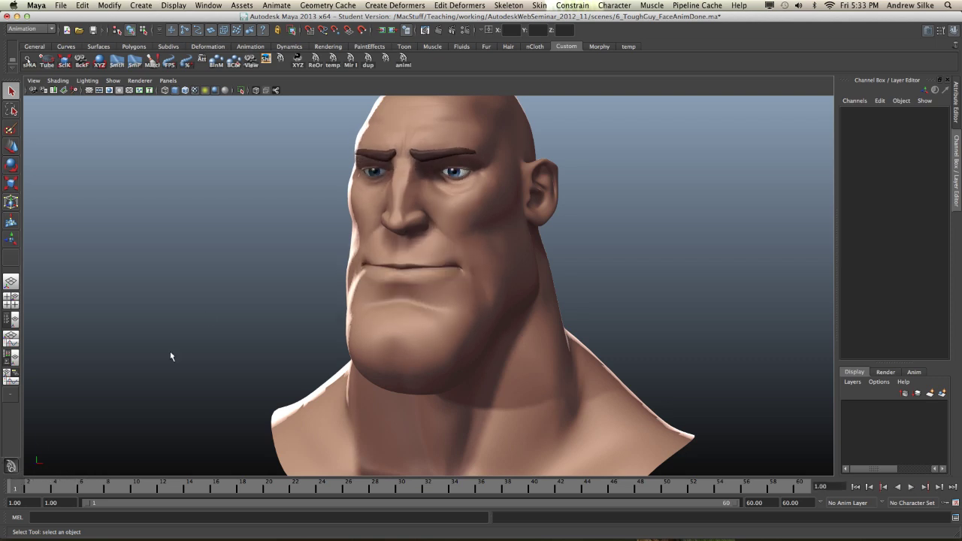
# Step: Select the brows mesh and examine its wireframe and how it sits on the face from several angles
pyautogui.keyDown('alt'); pyautogui.moveTo(434, 157); pyautogui.dragTo(425, 144); pyautogui.keyUp('alt')
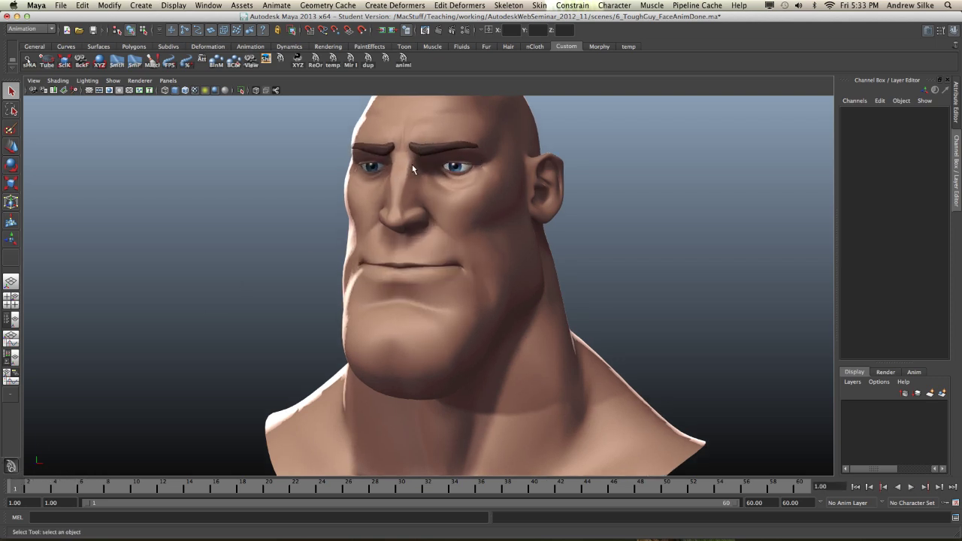
pyautogui.click(445, 146)
pyautogui.keyDown('alt'); pyautogui.moveTo(517, 162); pyautogui.dragTo(510, 192); pyautogui.keyUp('alt')
pyautogui.keyDown('alt'); pyautogui.moveTo(503, 232); pyautogui.dragTo(561, 236, button='right'); pyautogui.keyUp('alt')
pyautogui.keyDown('alt'); pyautogui.moveTo(561, 237); pyautogui.dragTo(527, 205); pyautogui.keyUp('alt')
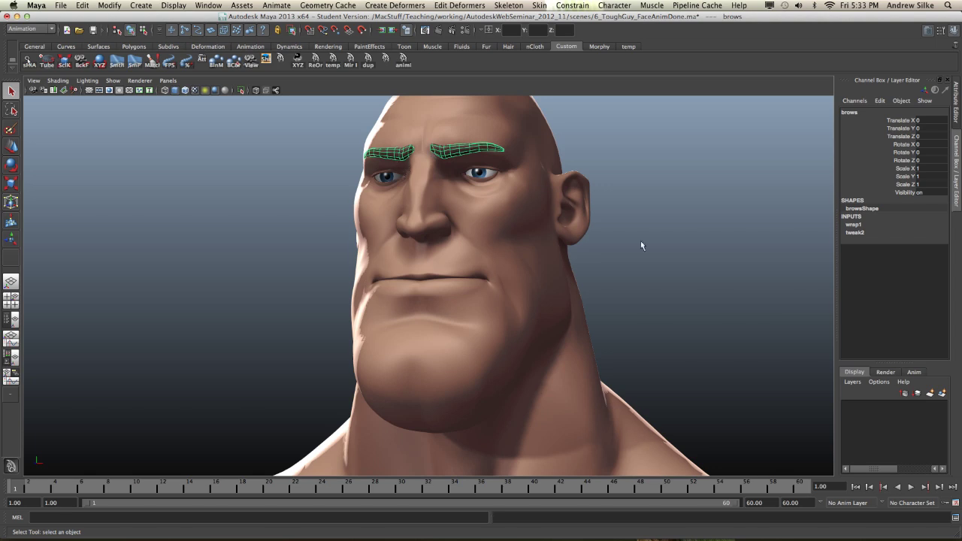
# Step: Deselect the brows, replay the facial animation, and view the head from the front at frame 1
pyautogui.click(360, 354)
pyautogui.hotkey('alt', 'v')
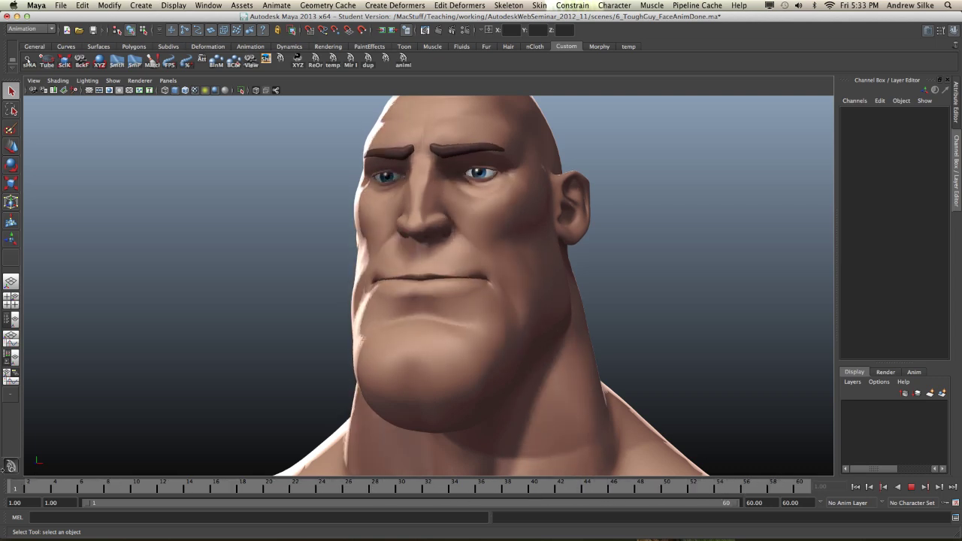
pyautogui.moveTo(387, 272)
pyautogui.keyDown('alt'); pyautogui.mouseDown()
pyautogui.moveTo(425, 273)
pyautogui.moveTo(404, 271)
pyautogui.mouseUp(); pyautogui.keyUp('alt')
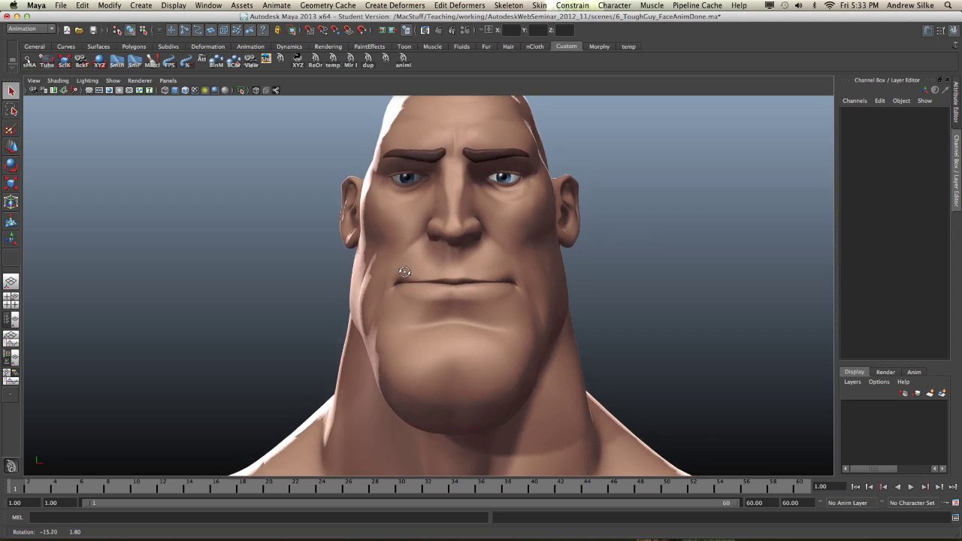